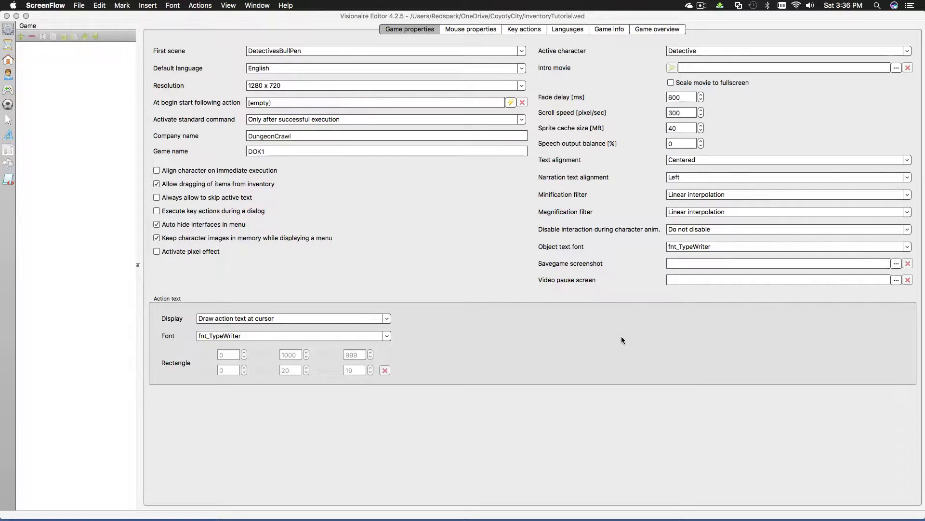
- Add a new interface under Interfaces and rename it from Interface0 to 'inventory'
click(398, 230)
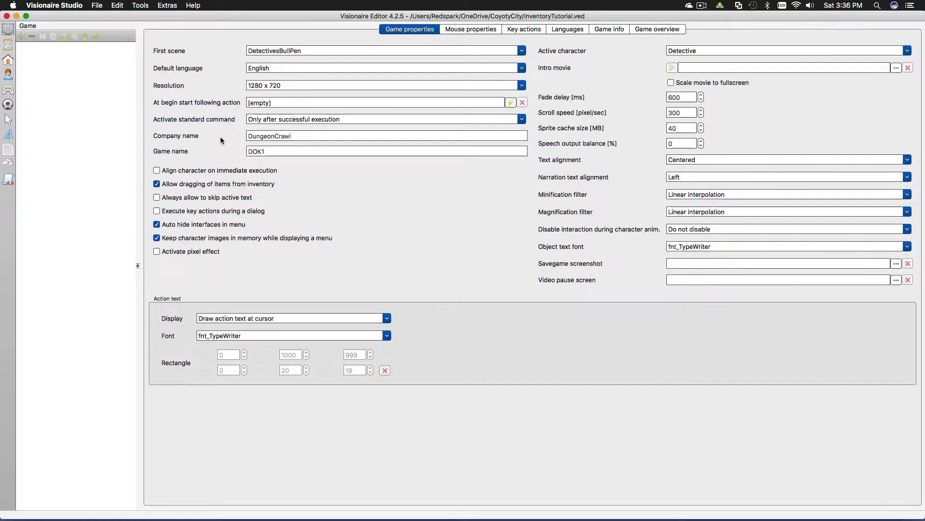
click(8, 89)
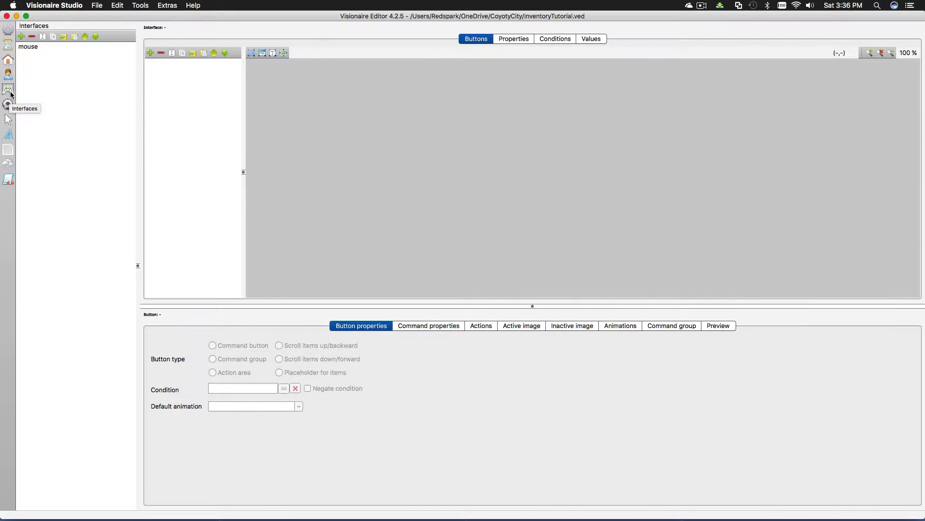
click(21, 37)
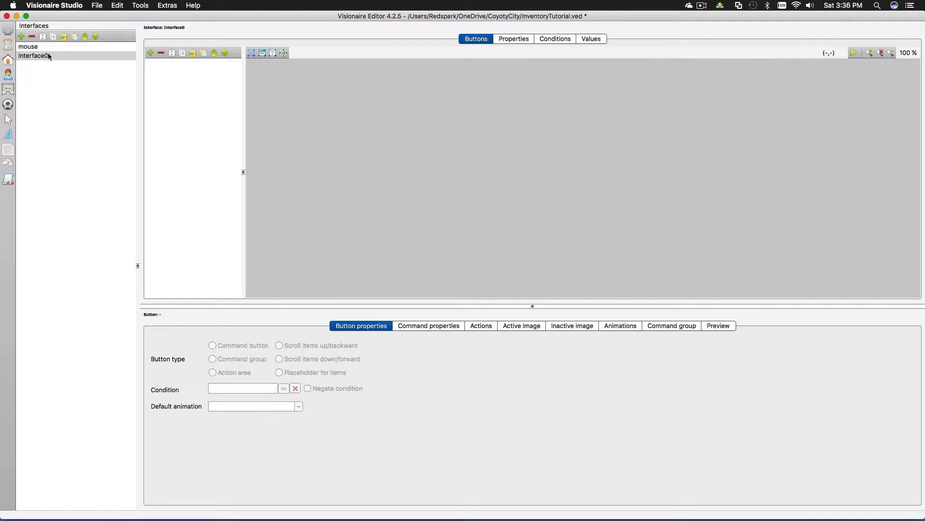
click(43, 37)
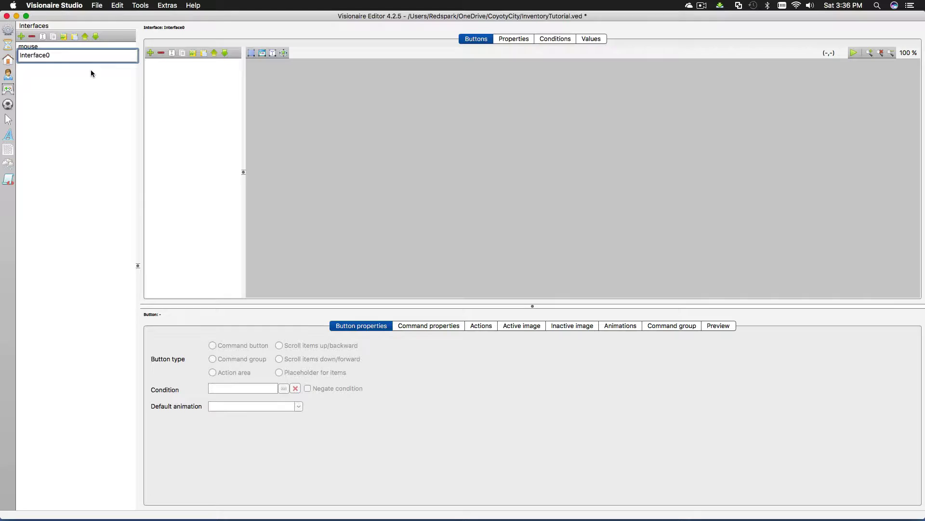
key(Left)
key(Delete)
key(Delete)
key(Delete)
key(Delete)
key(Delete)
key(Delete)
key(Delete)
key(Delete)
key(Delete)
key(Delete)
text(inventory)
key(Return)
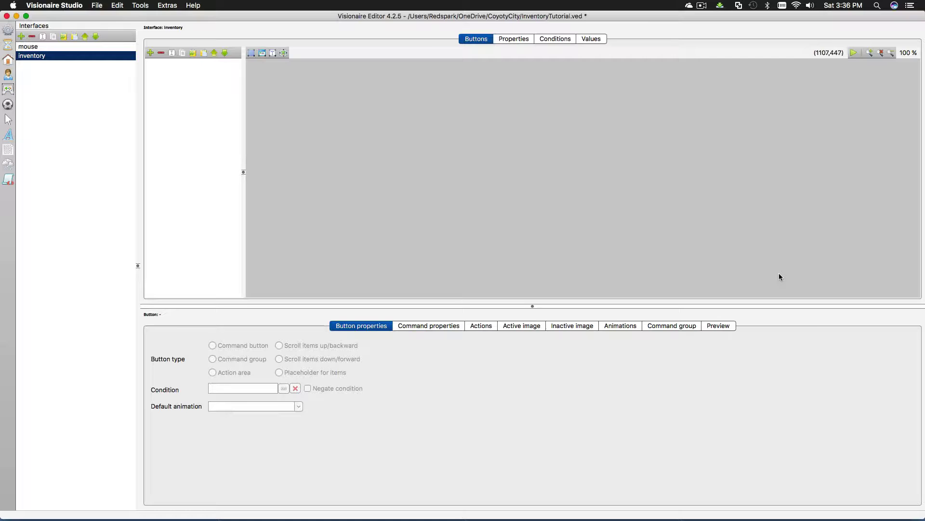
- Set gui/Inventory/Inventory.webp as the inventory interface's background image and preview it under Buttons
click(509, 42)
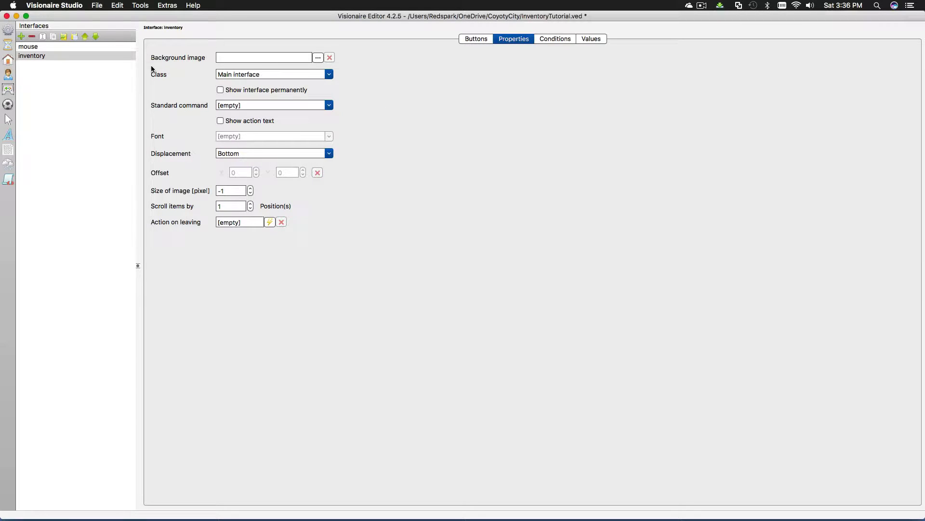
click(319, 57)
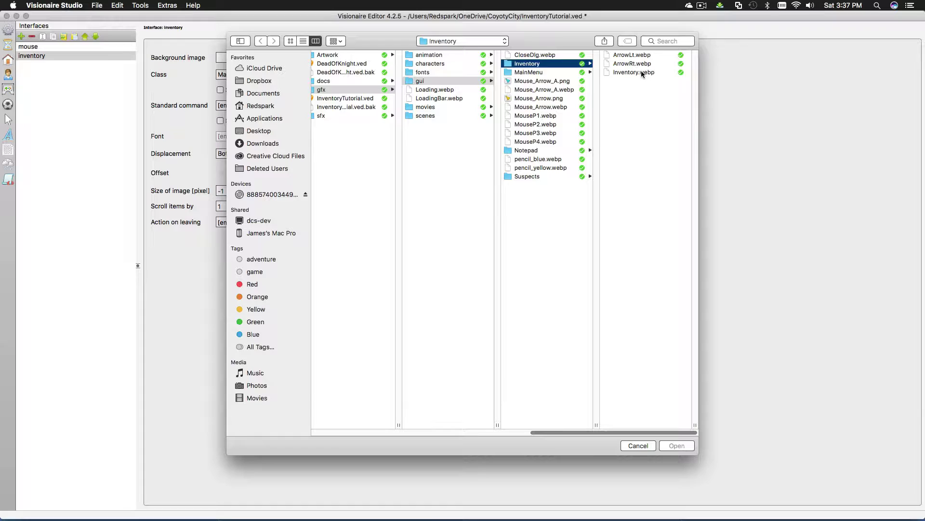
click(641, 72)
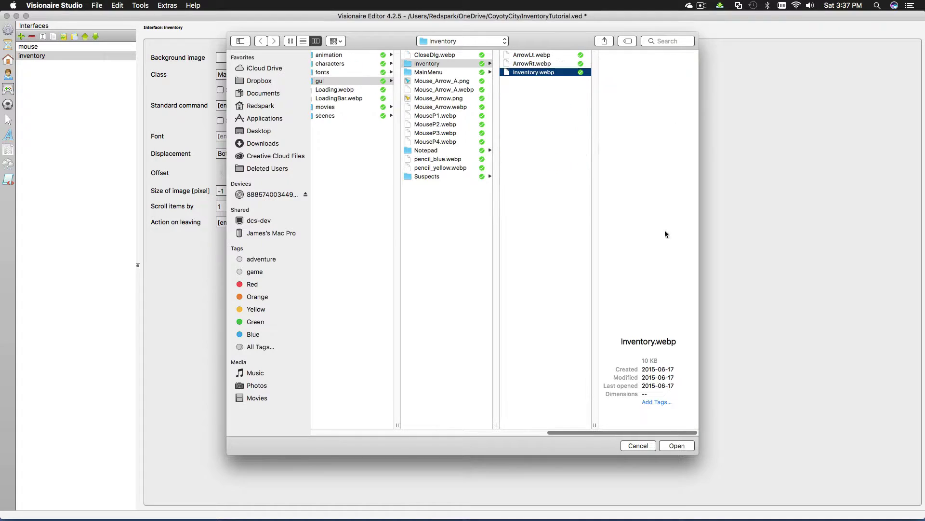
click(676, 446)
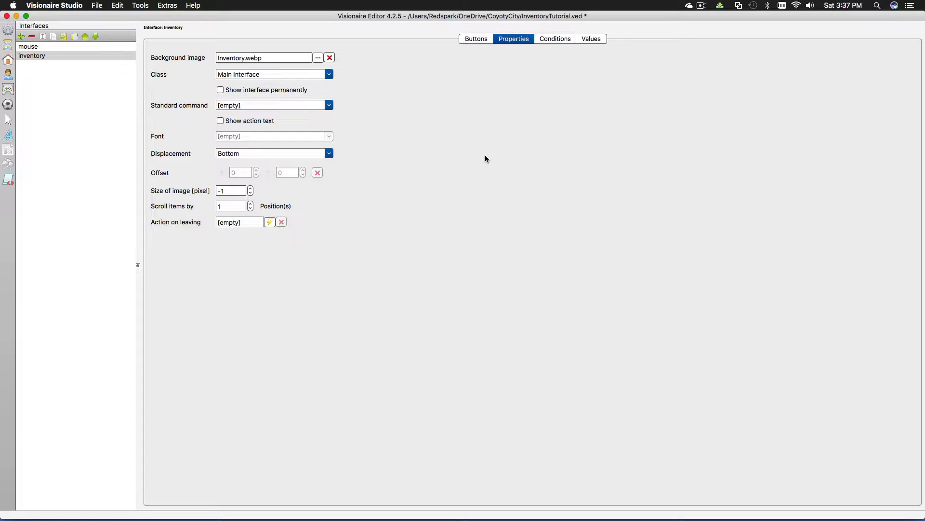
click(473, 40)
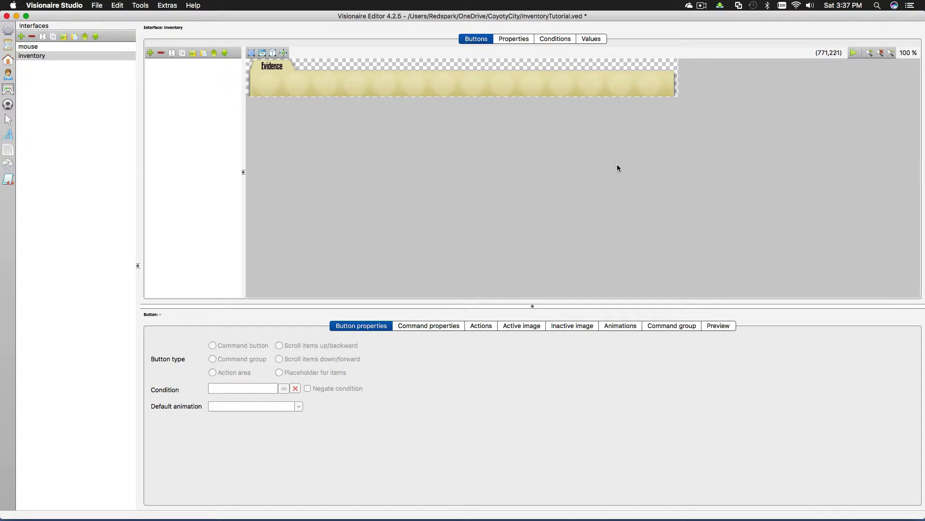
- Set the inventory interface's class to Inventory, leaving displacement at Bottom
click(514, 41)
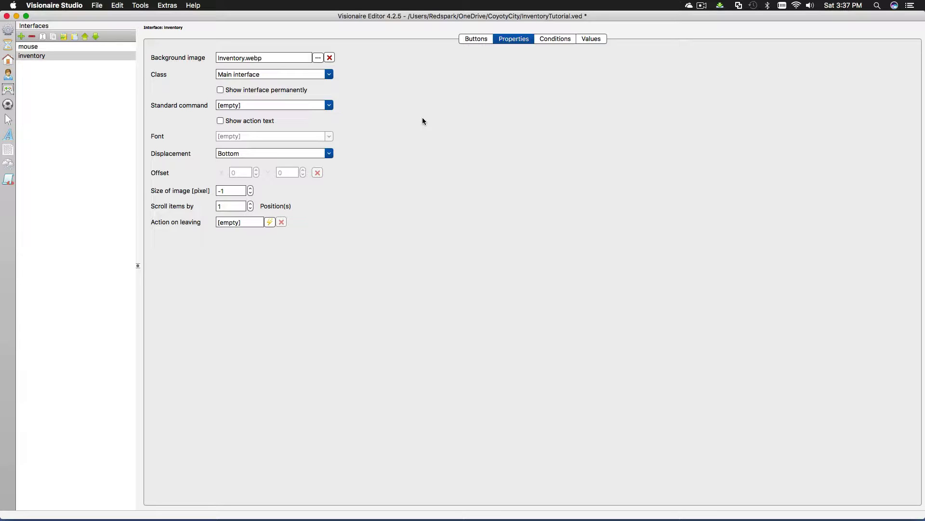
click(329, 75)
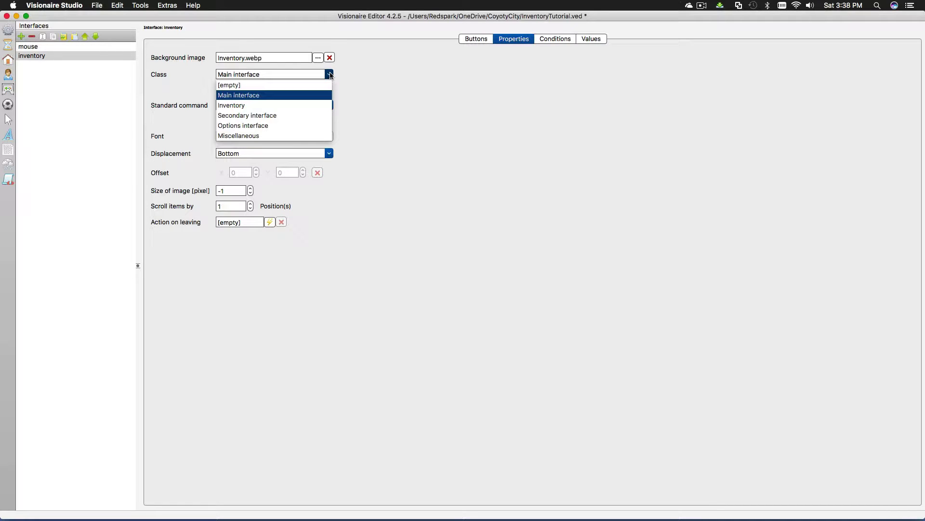
click(256, 106)
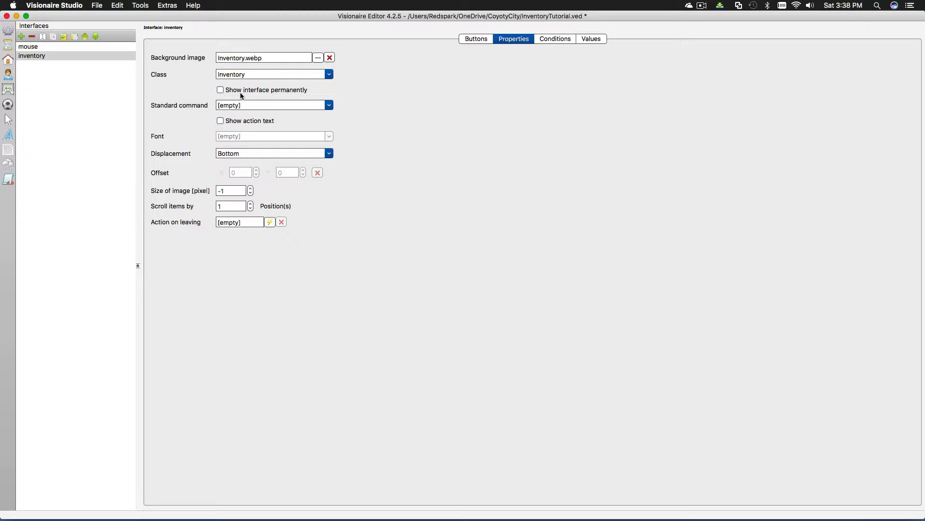
mouse_move(304, 90)
click(330, 154)
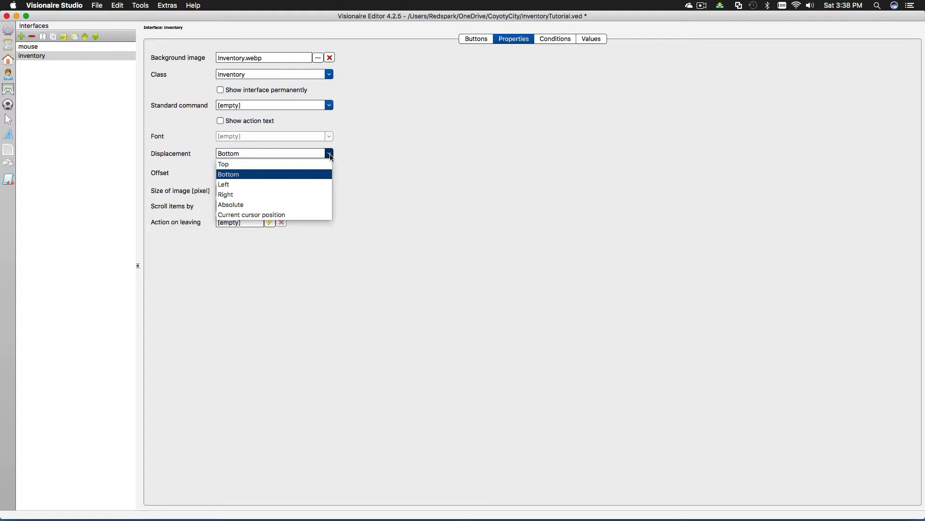
click(330, 155)
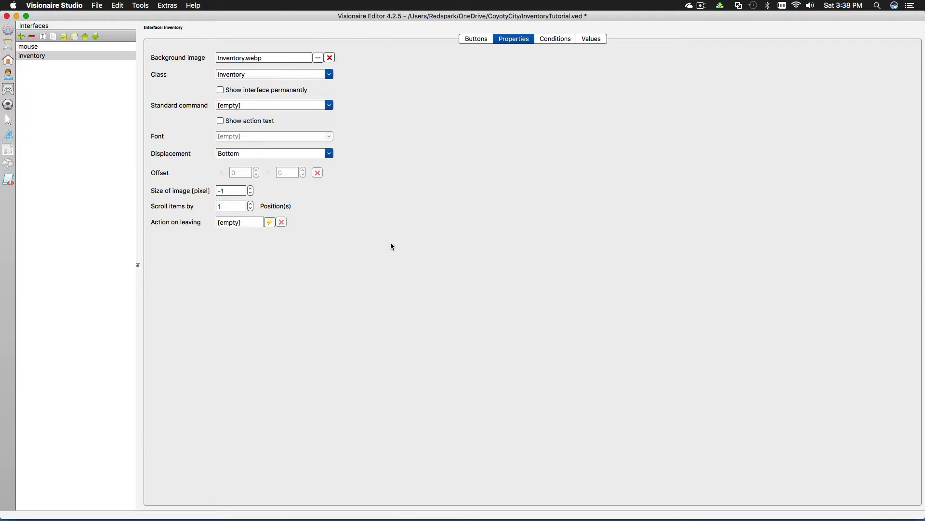
- Enable the inventory interface for the Detective character, then save and run the project
click(8, 75)
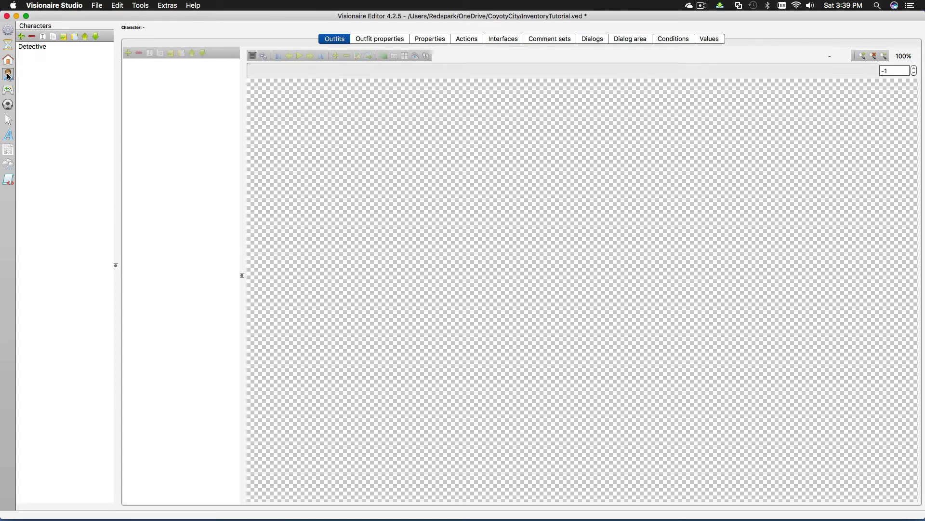
click(40, 47)
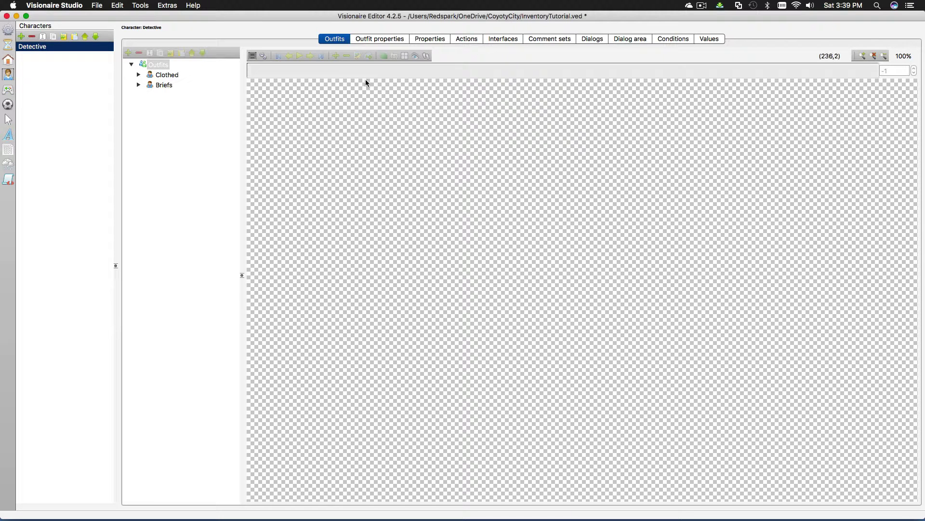
click(505, 40)
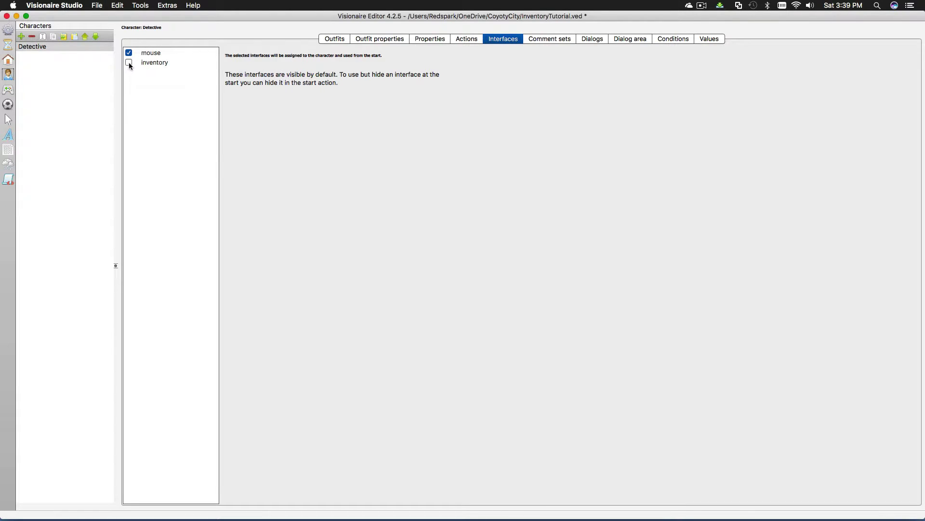
click(129, 63)
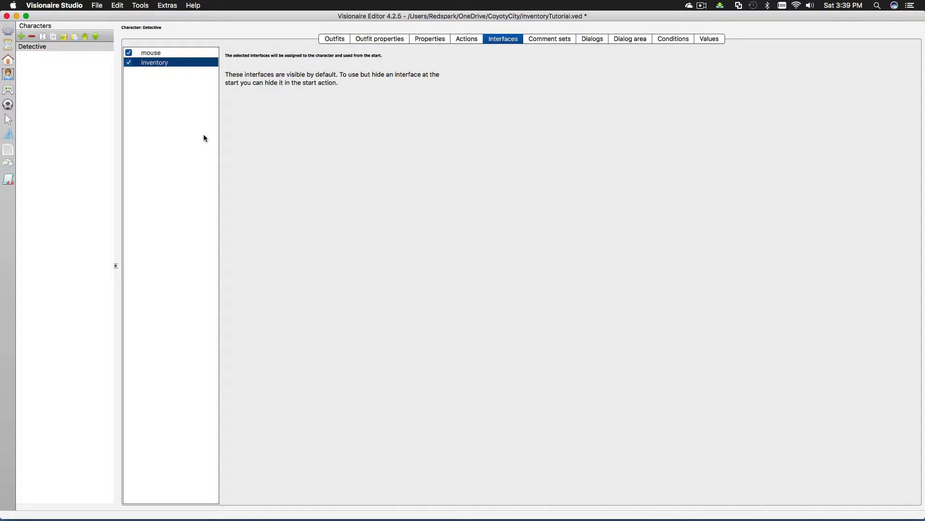
click(96, 6)
click(103, 60)
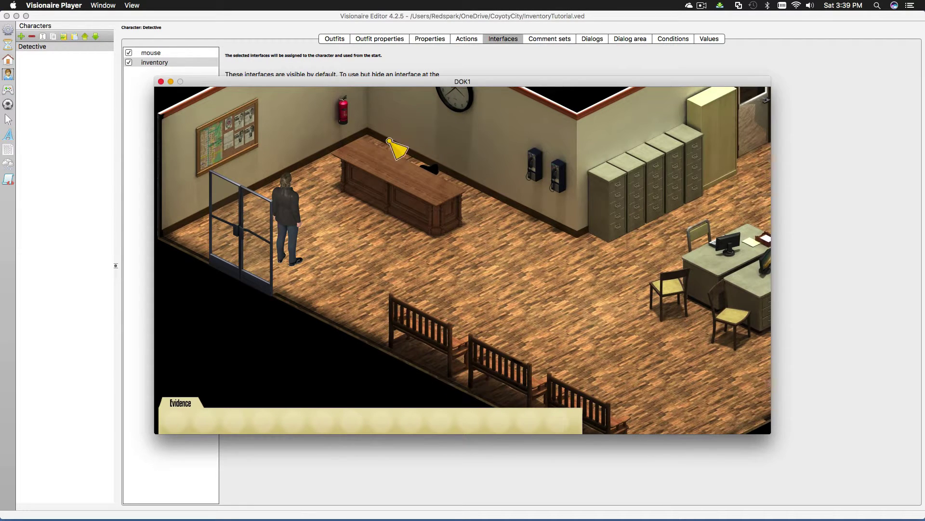
- Close the DOK1 test game window after checking the Evidence bar
click(161, 82)
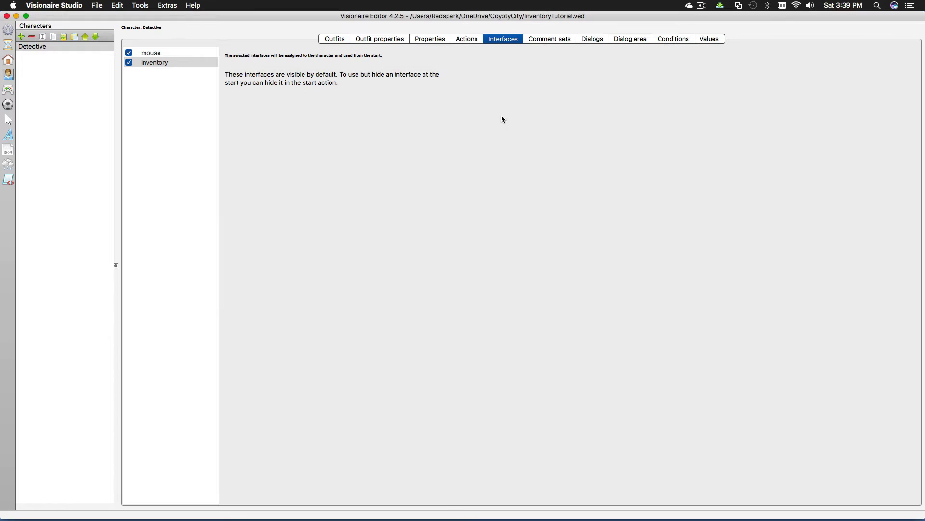
- Change the inventory interface's displacement to Absolute, then view the 1280 x 720 game properties
click(8, 89)
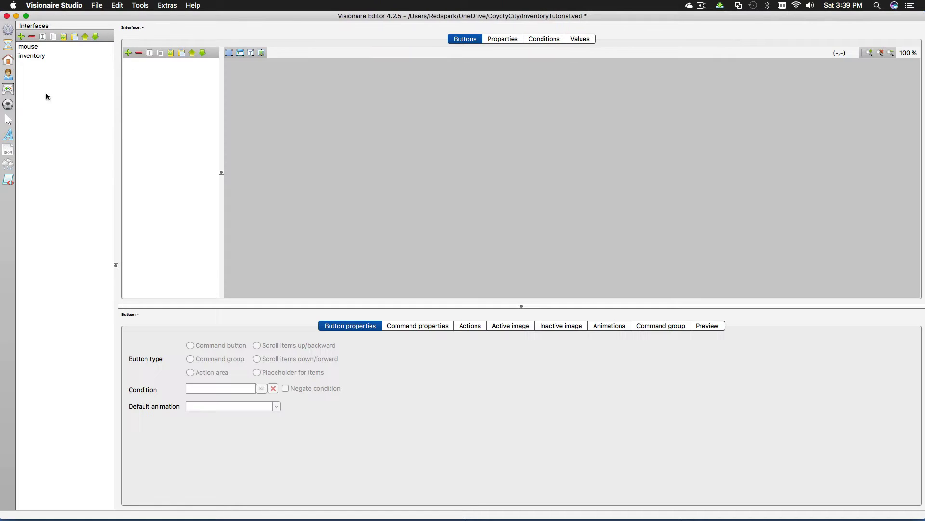
click(41, 57)
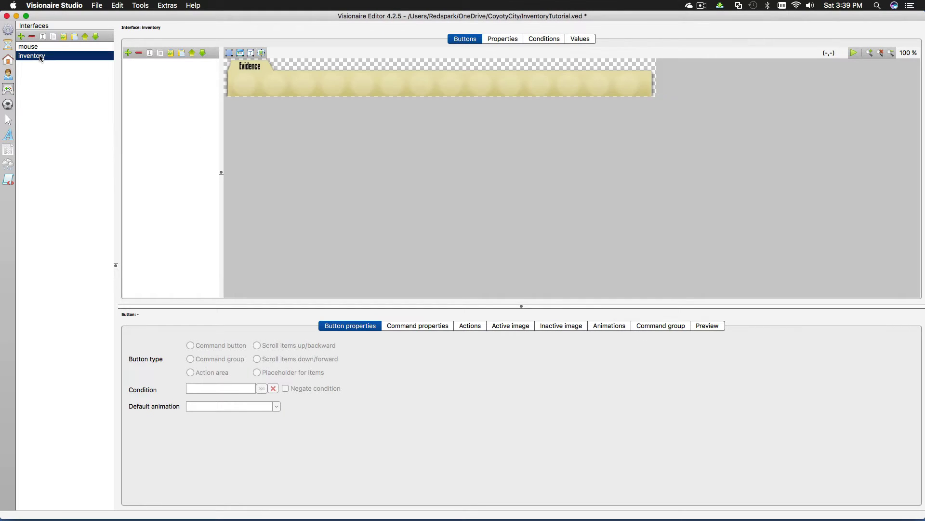
click(506, 40)
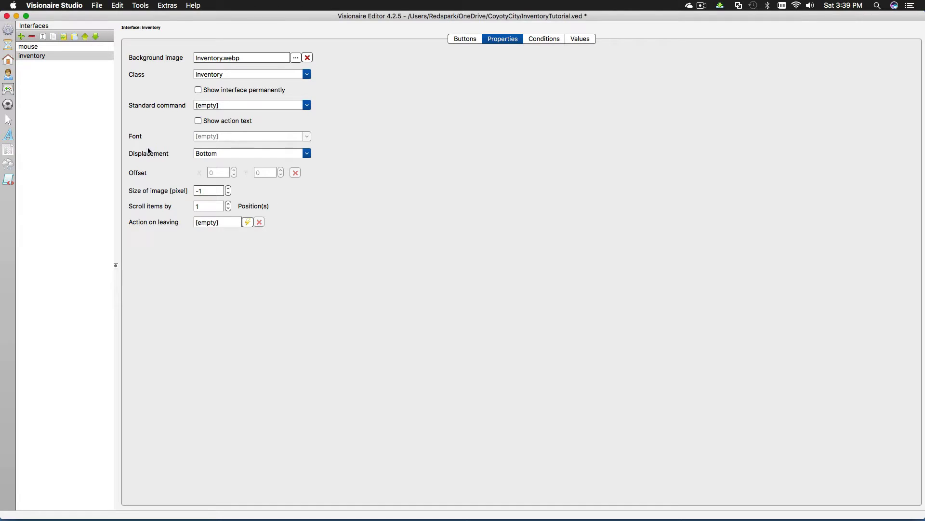
click(307, 153)
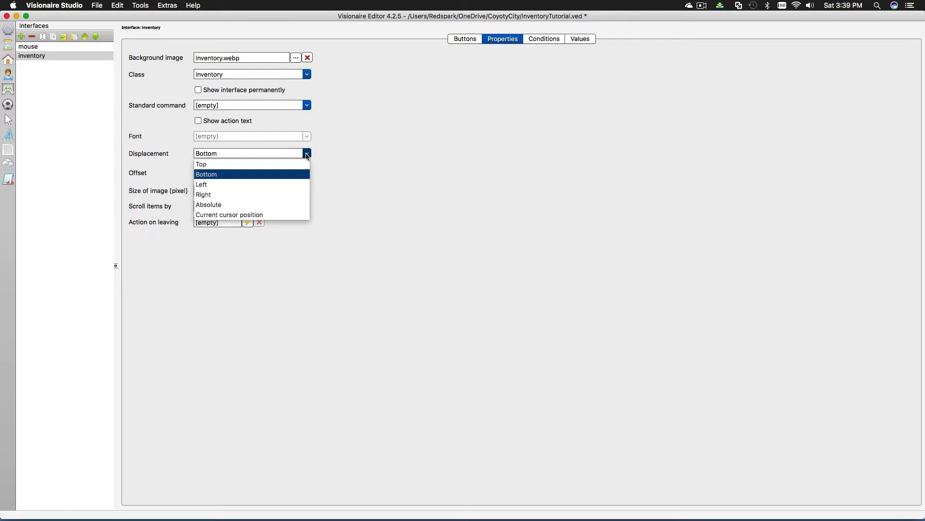
click(212, 205)
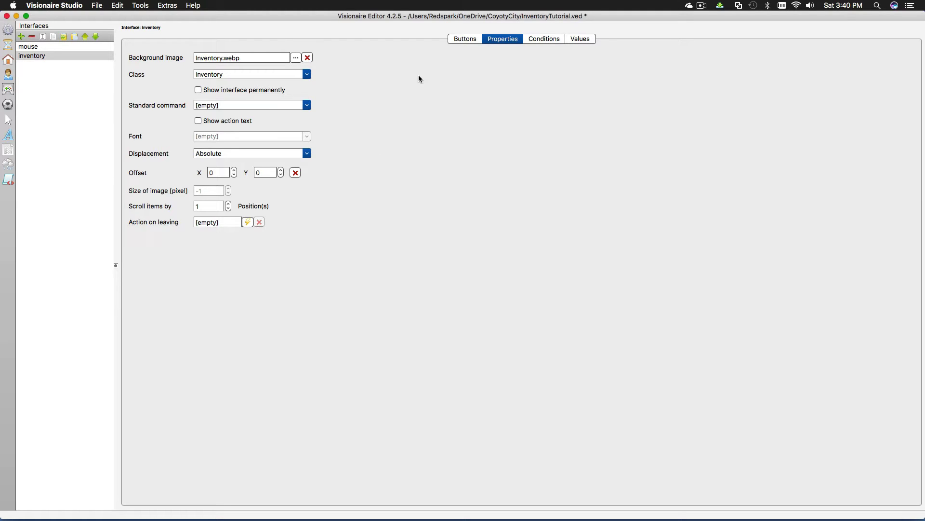
click(7, 30)
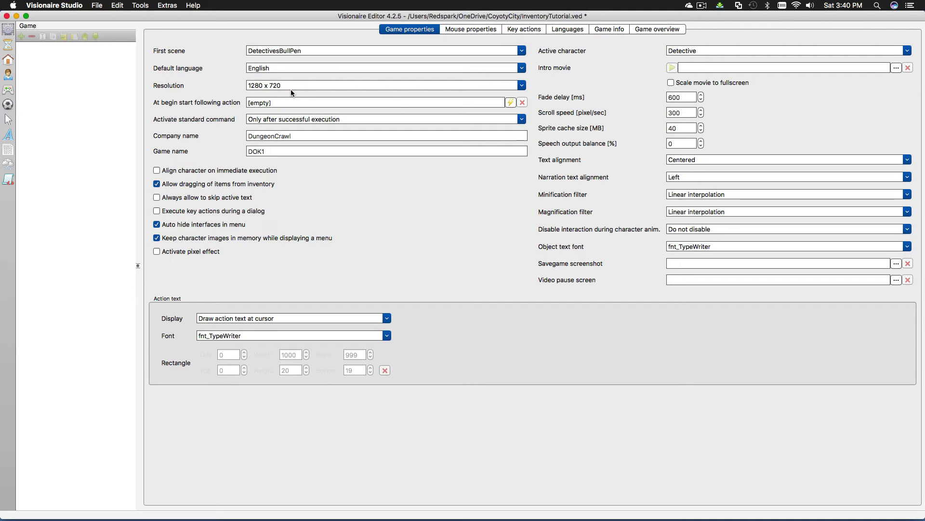
- Reopen the inventory interface's properties showing Absolute displacement and its 0, 0 offset
click(11, 91)
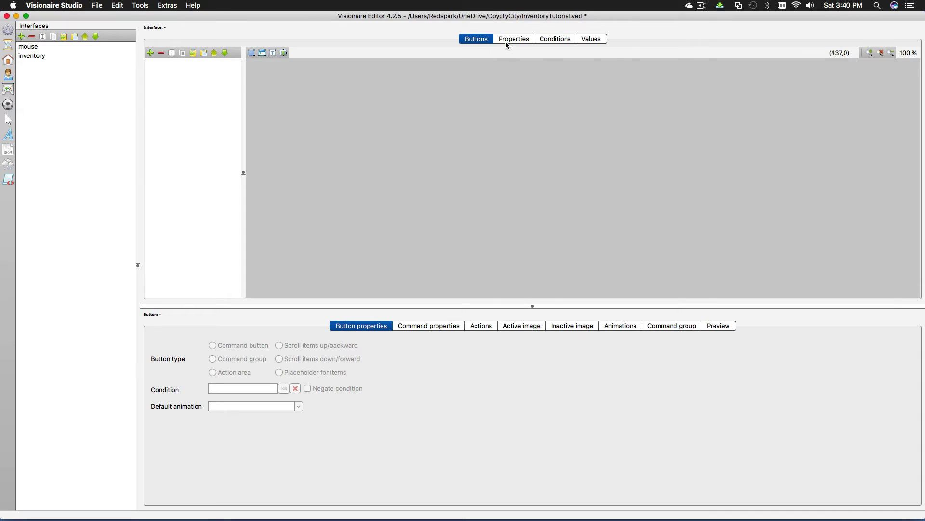
click(31, 56)
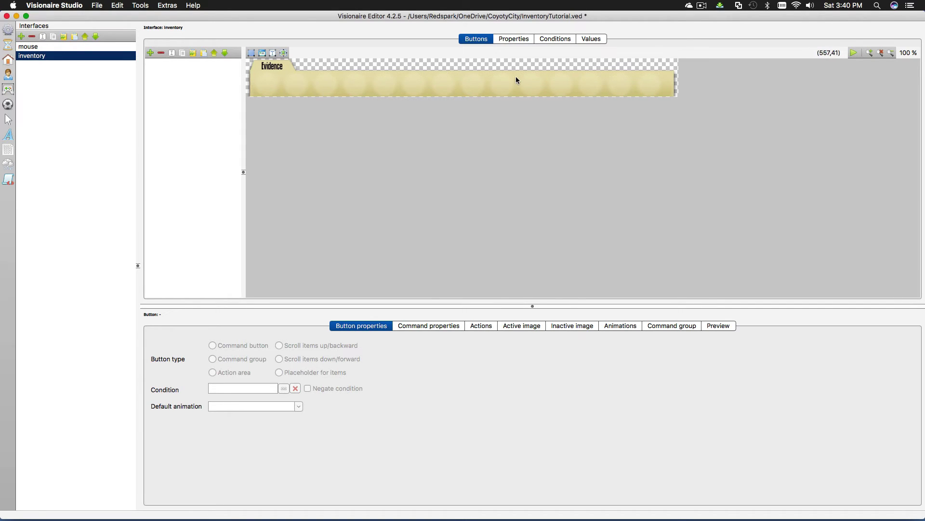
click(516, 39)
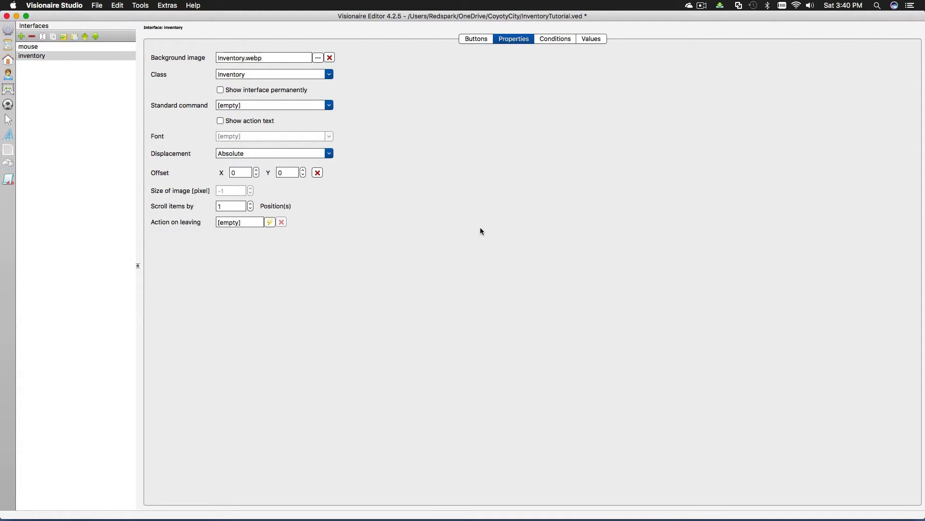
- Enter an absolute offset of X 191 and Y 640 for the inventory interface
click(239, 172)
text(191)
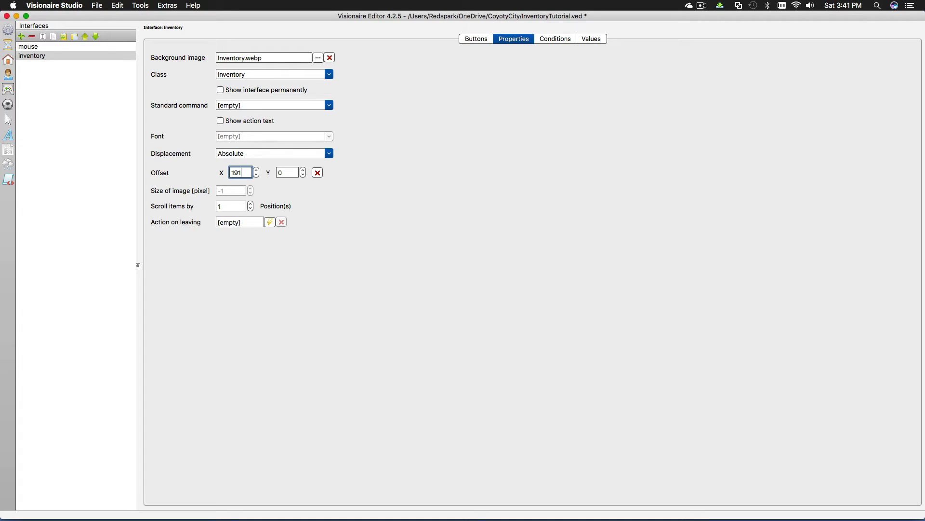
click(288, 172)
text(640)
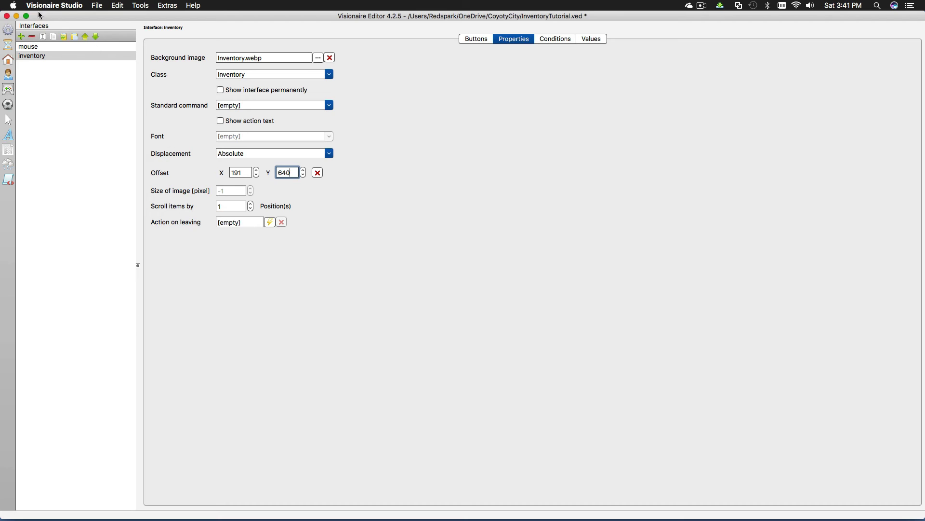
click(97, 6)
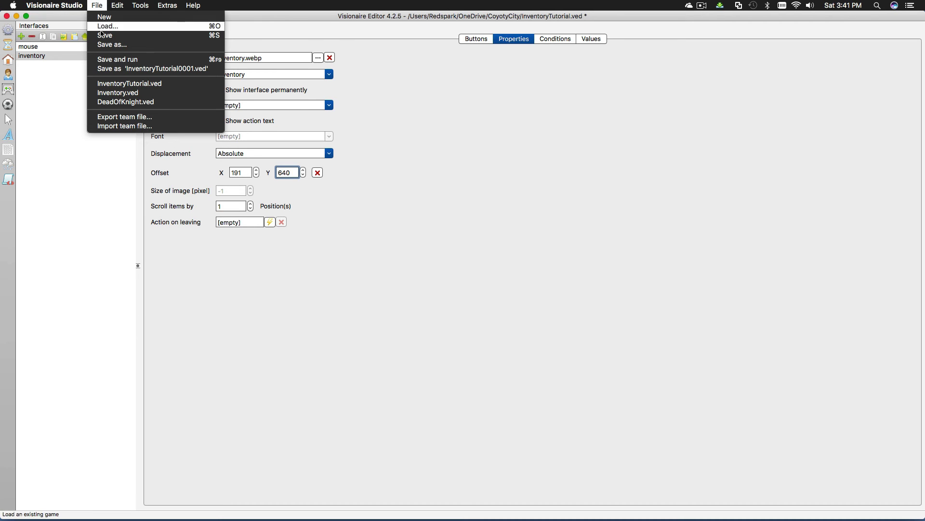
- Save the project and test-run DOK1 to see the repositioned Evidence bar
click(110, 65)
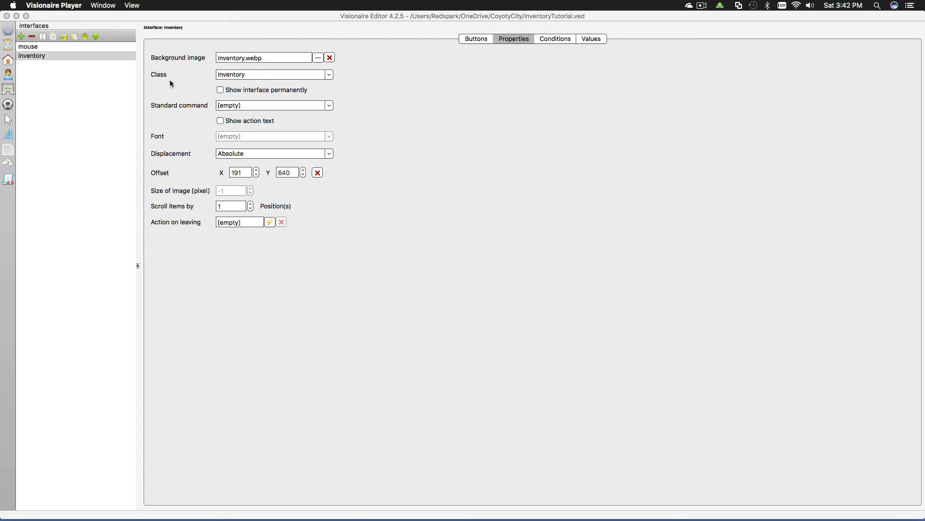